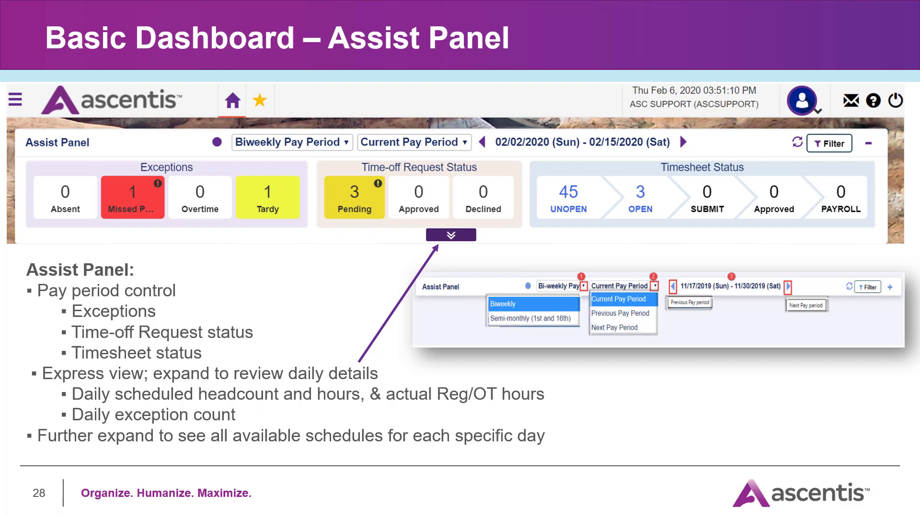
Exit the Assist Panel slide and show the live Ascentis TimeAnywhere dashboard.
{"action": "key", "text": "alt+Tab"}
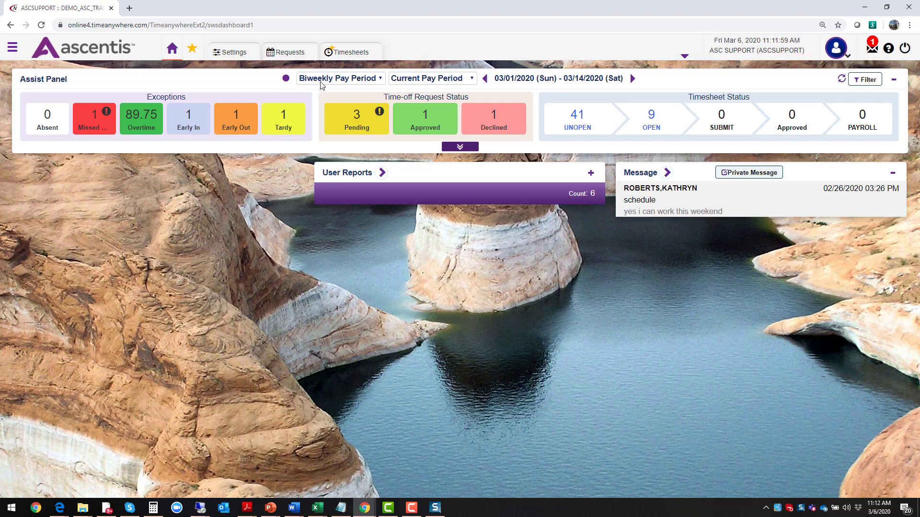
{"action": "left_click", "coordinate": [474, 79]}
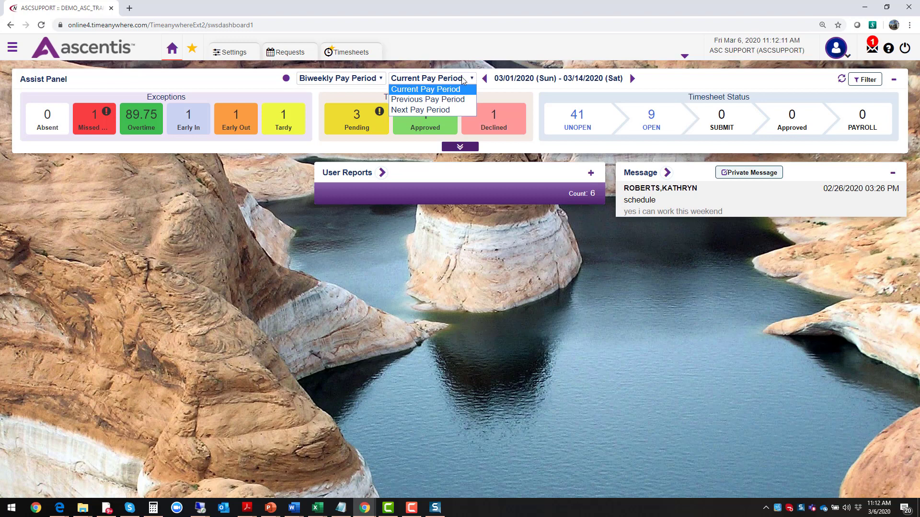
{"action": "key", "text": "Escape"}
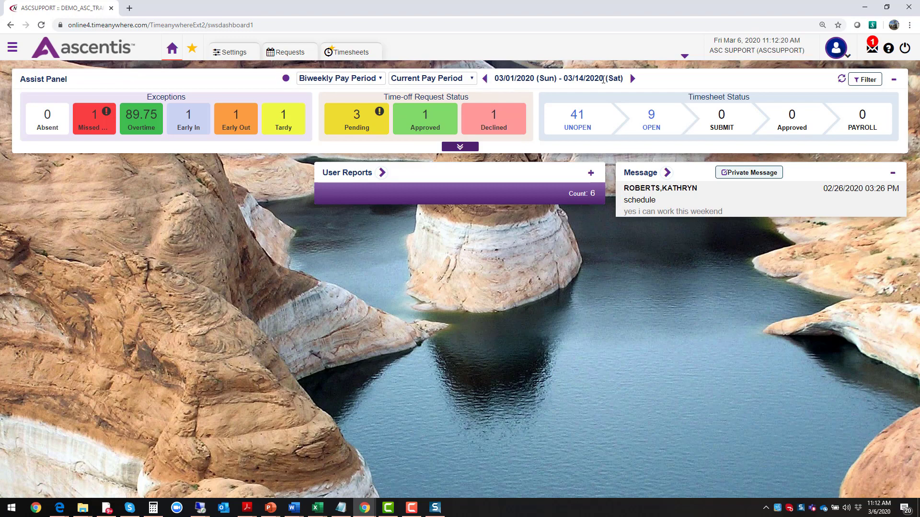
{"action": "left_click", "coordinate": [633, 79]}
{"action": "left_click", "coordinate": [853, 84]}
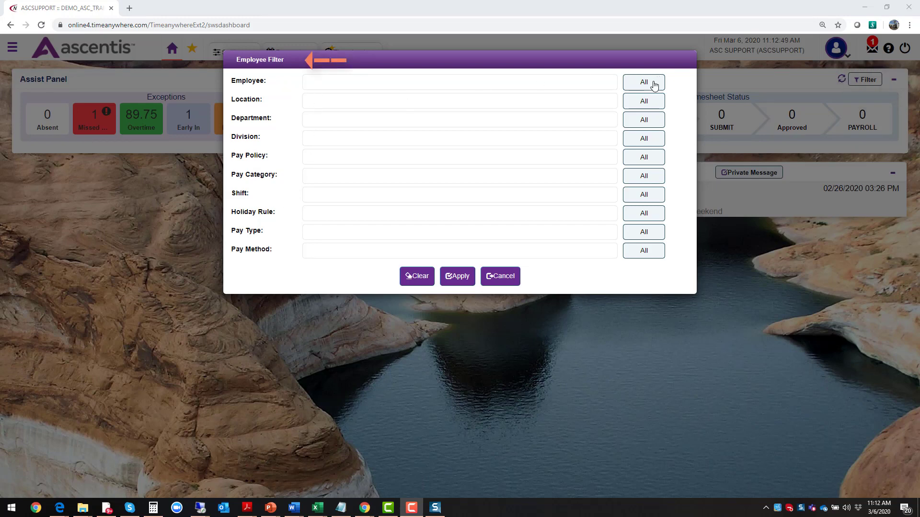
{"action": "left_click", "coordinate": [650, 85]}
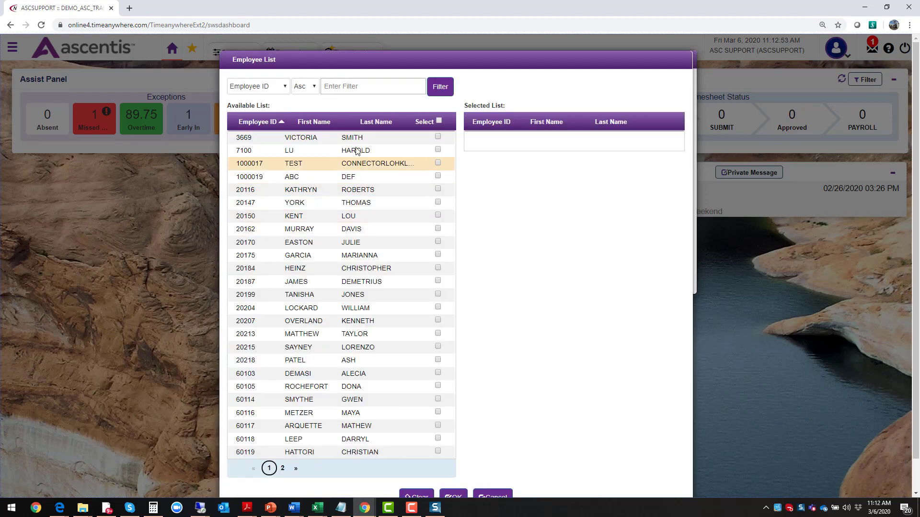
{"action": "left_click", "coordinate": [437, 136]}
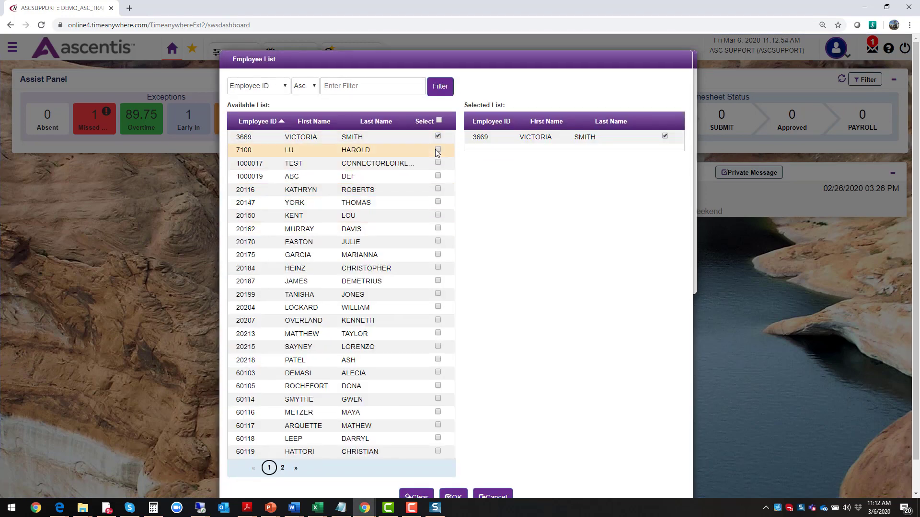
{"action": "left_click", "coordinate": [437, 149]}
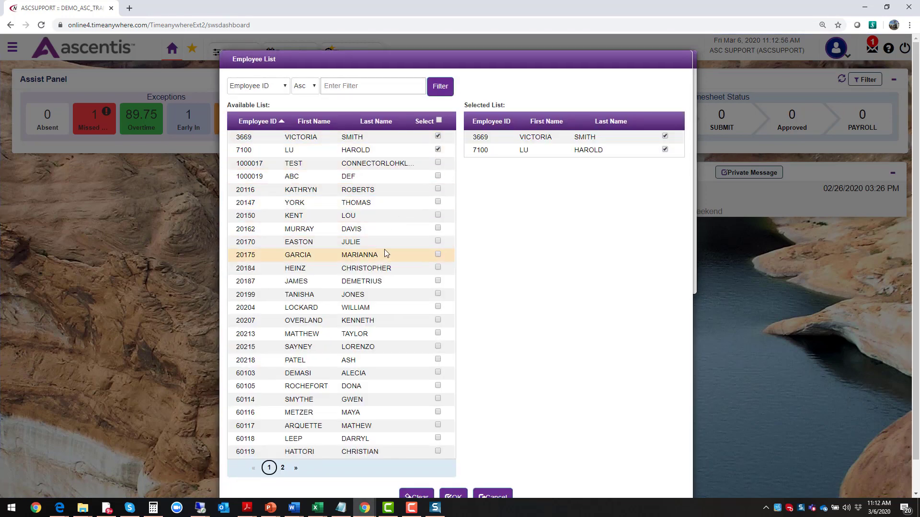
{"action": "left_click", "coordinate": [437, 176]}
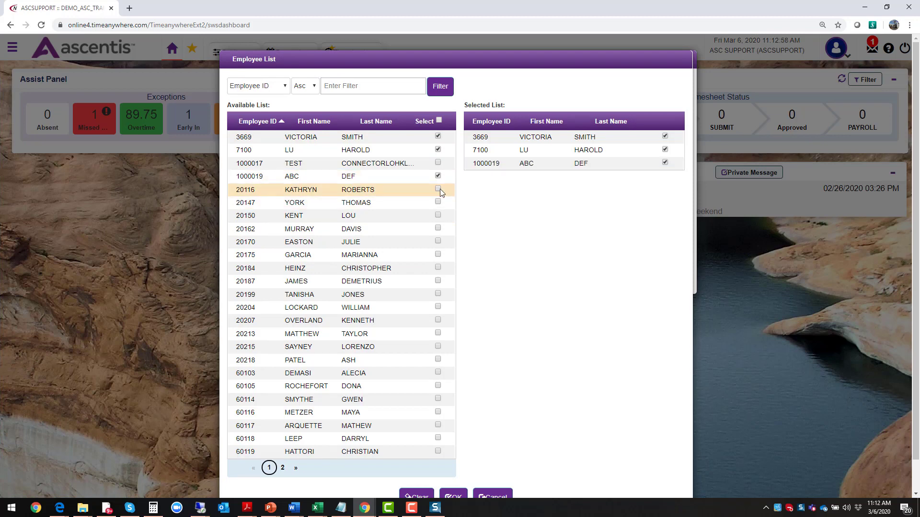
{"action": "left_click", "coordinate": [438, 189]}
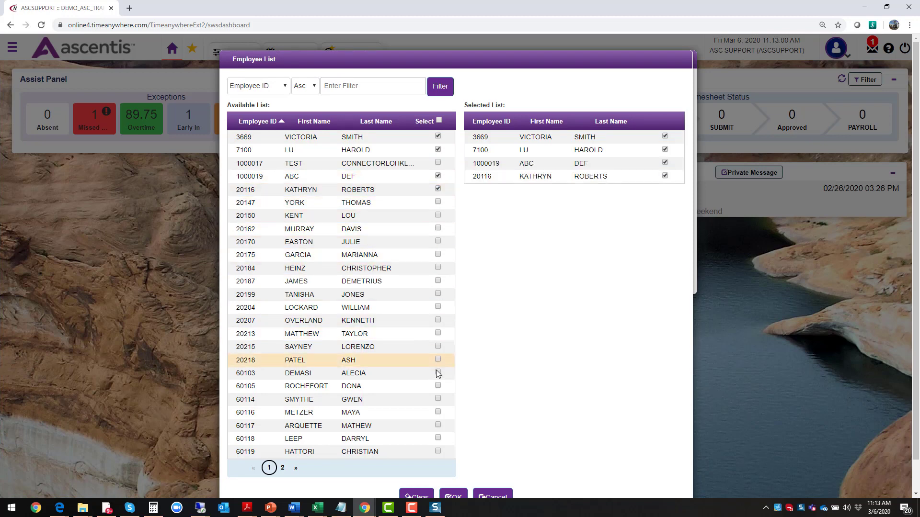
{"action": "scroll", "coordinate": [447, 402], "scroll_direction": "down", "scroll_amount": 1}
{"action": "left_click", "coordinate": [453, 464]}
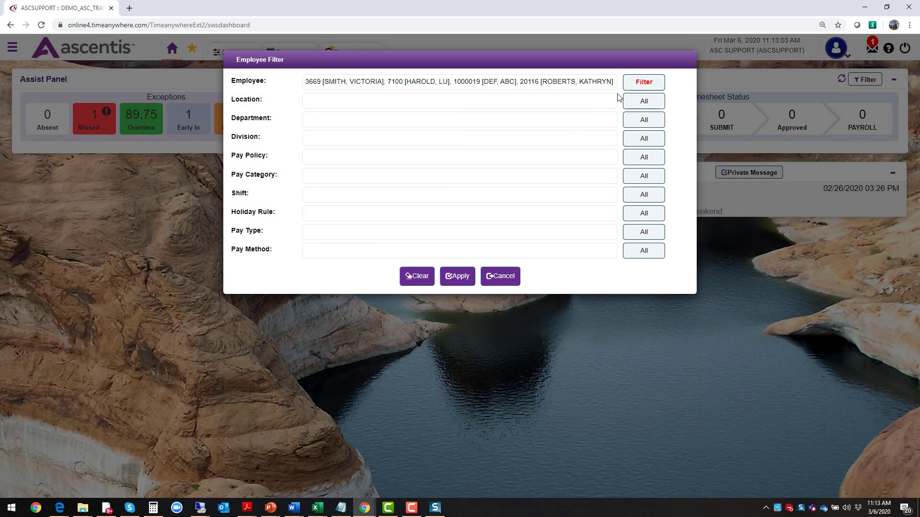
{"action": "left_click", "coordinate": [416, 276]}
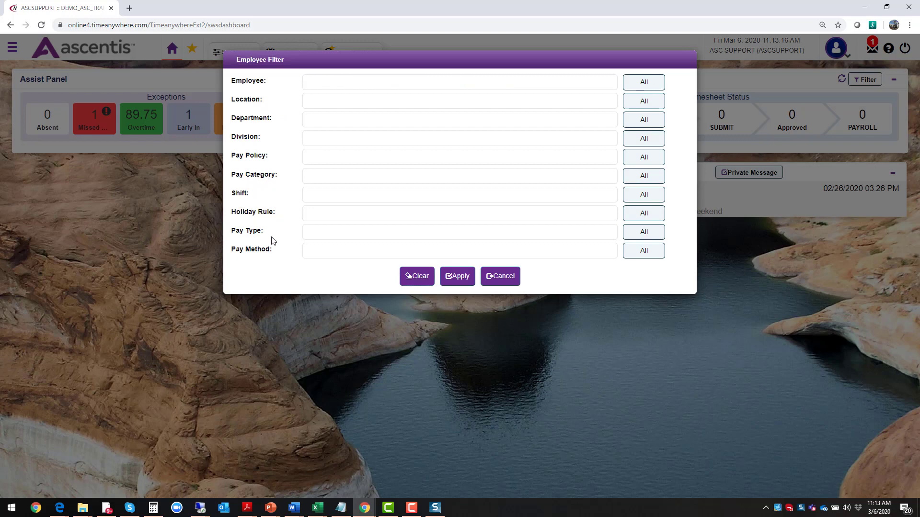
{"action": "left_click", "coordinate": [654, 234]}
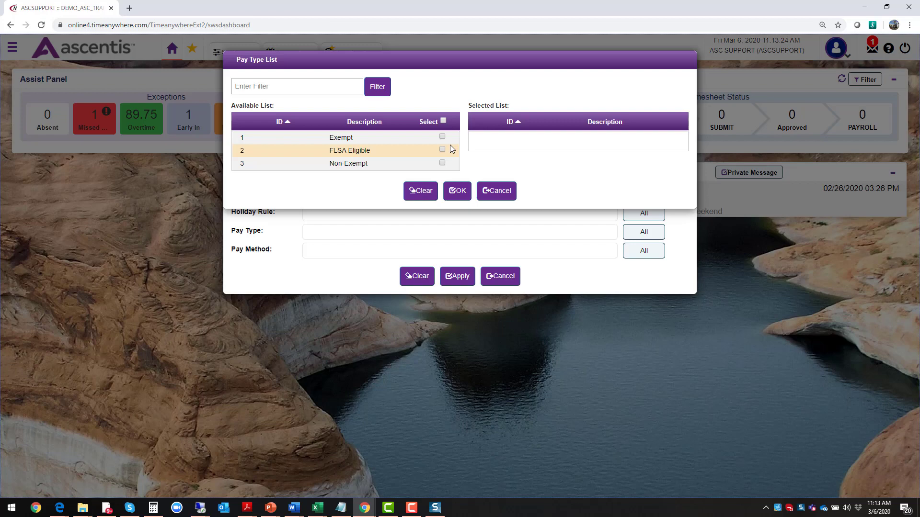
{"action": "left_click", "coordinate": [496, 191]}
{"action": "left_click", "coordinate": [500, 276]}
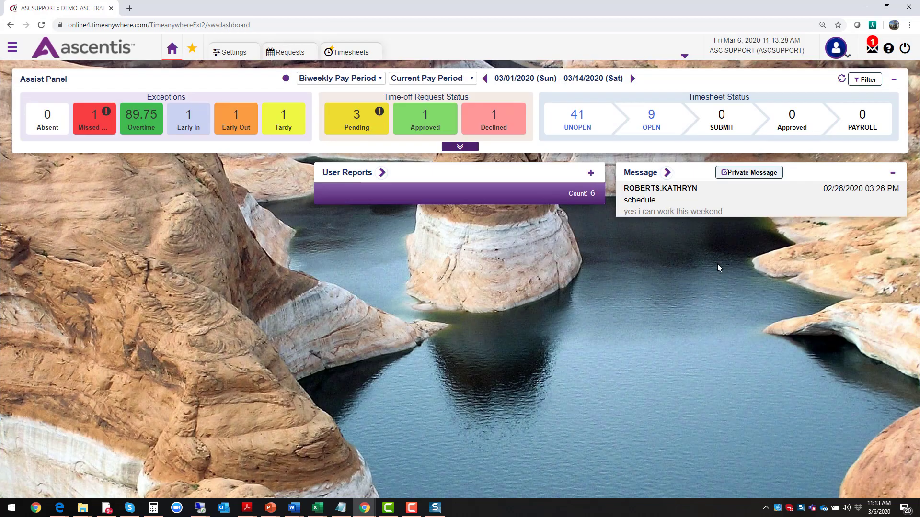
{"action": "left_click", "coordinate": [841, 82]}
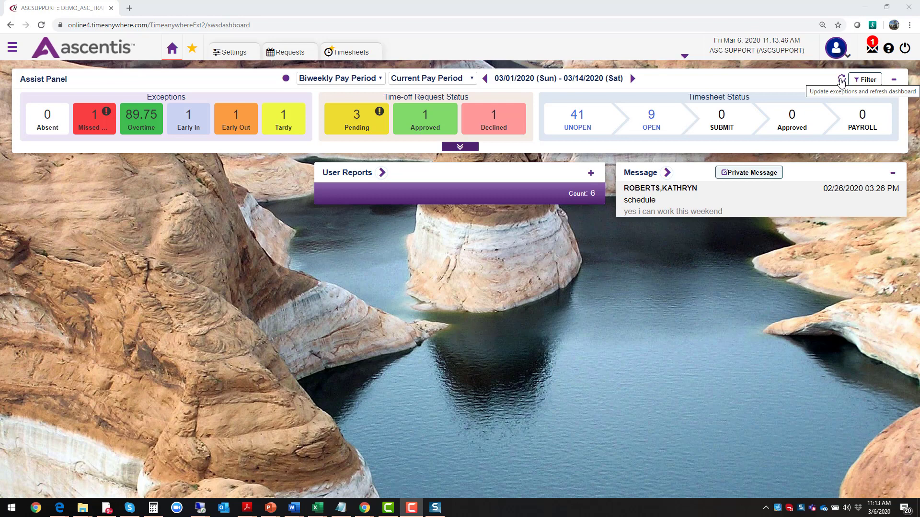
{"action": "left_click", "coordinate": [841, 82]}
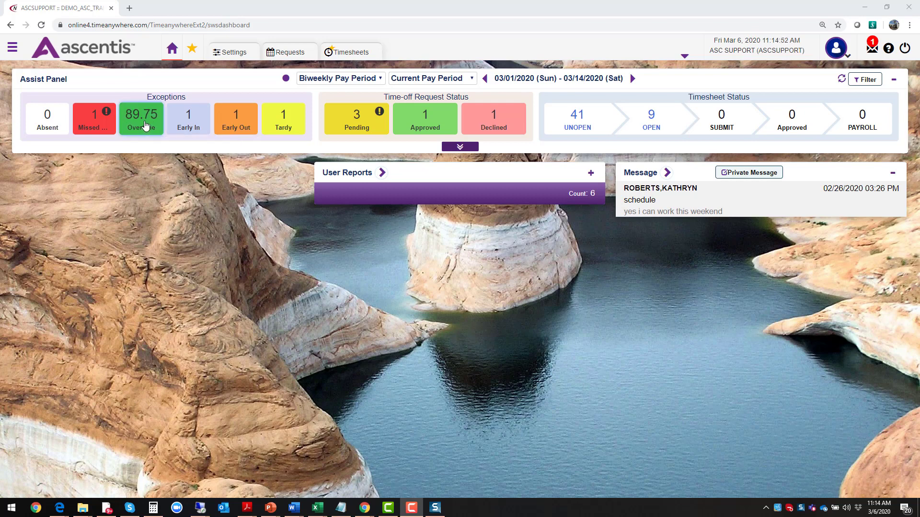
Open the Overtime tile's timesheets and view the second and third overtime employees' timesheets.
{"action": "left_click", "coordinate": [145, 126]}
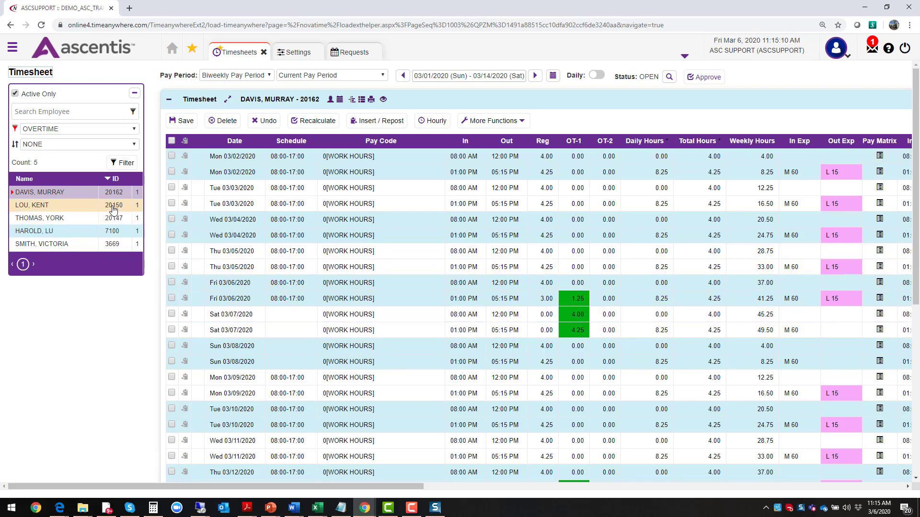
{"action": "left_click", "coordinate": [113, 208]}
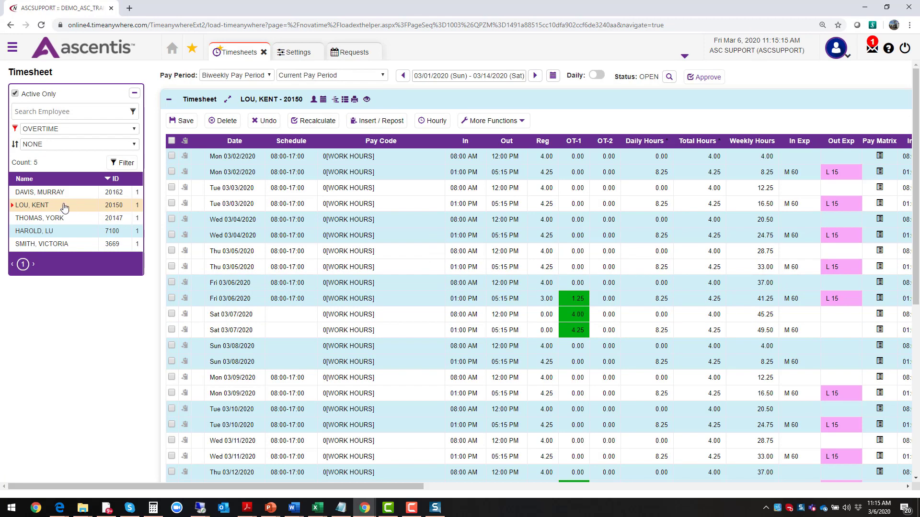
{"action": "left_click", "coordinate": [40, 207]}
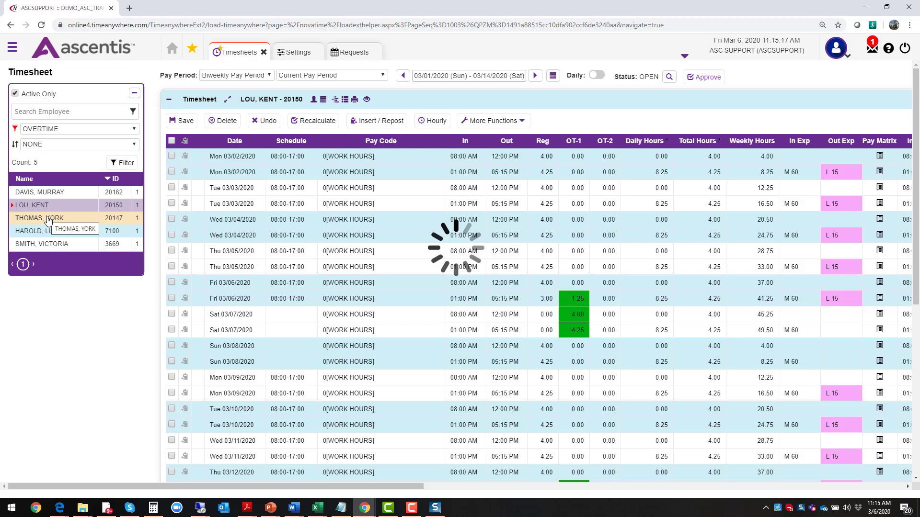
{"action": "left_click", "coordinate": [66, 222]}
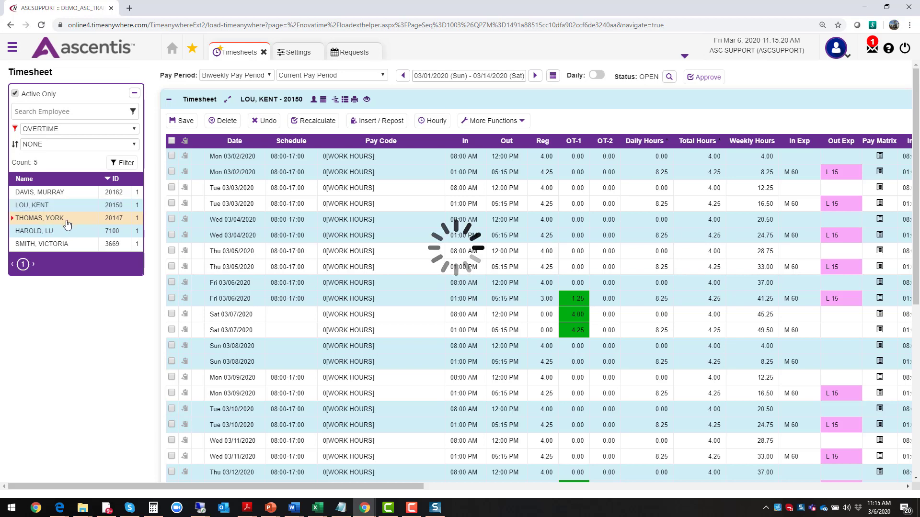
Go back to the Home dashboard and reload it to show 3 pending, 1 approved and 1 declined time-off requests.
{"action": "left_click", "coordinate": [172, 49]}
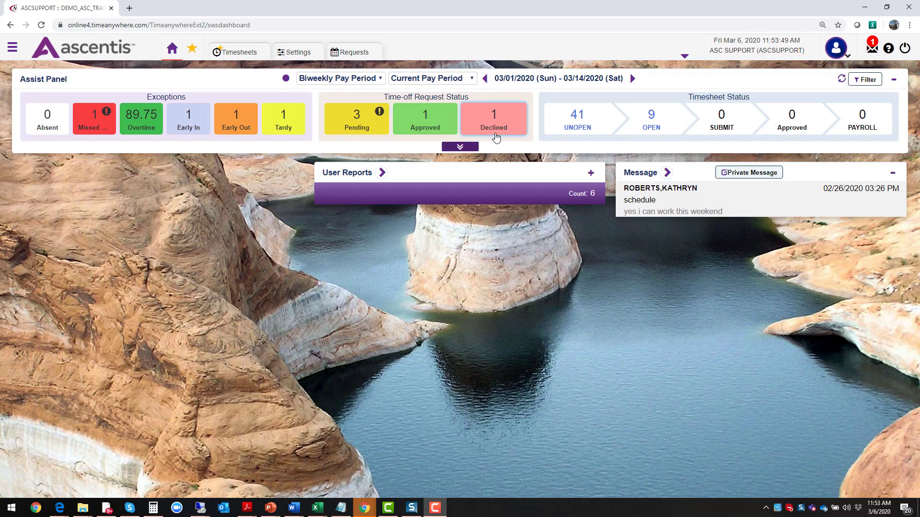
{"action": "left_click", "coordinate": [378, 130]}
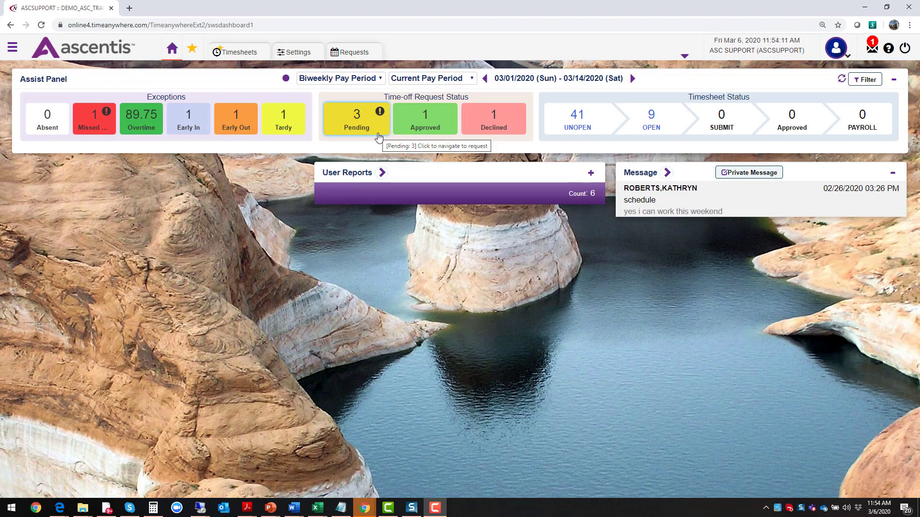
{"action": "left_click", "coordinate": [373, 124]}
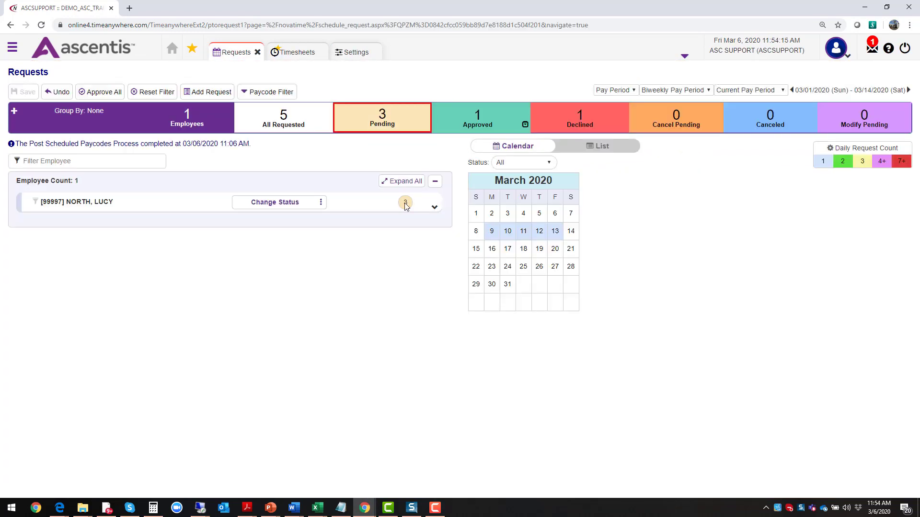
{"action": "left_click", "coordinate": [434, 208]}
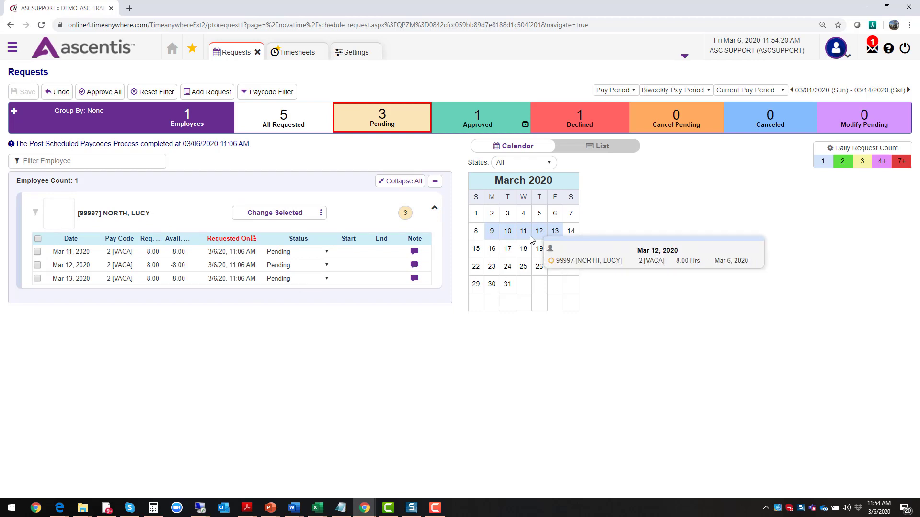
{"action": "mouse_move", "coordinate": [495, 238]}
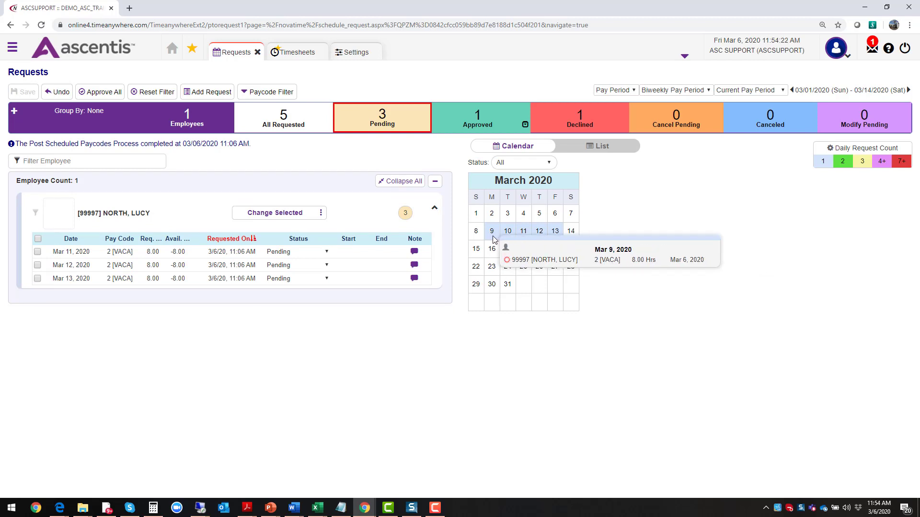
{"action": "left_click", "coordinate": [307, 251]}
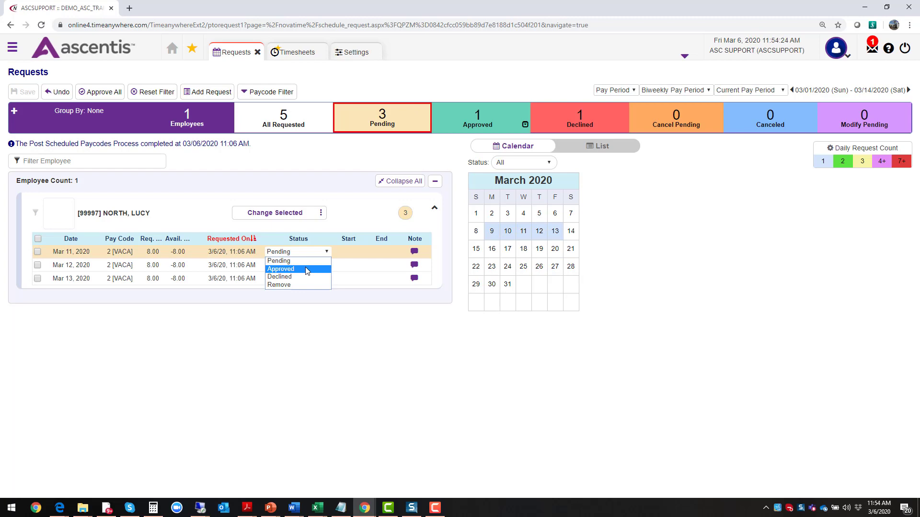
{"action": "left_click", "coordinate": [300, 322]}
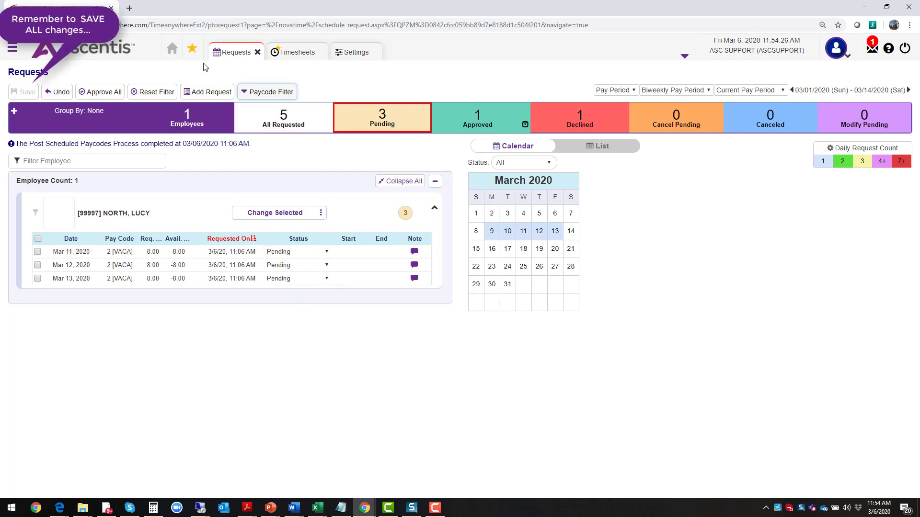
{"action": "left_click", "coordinate": [170, 49]}
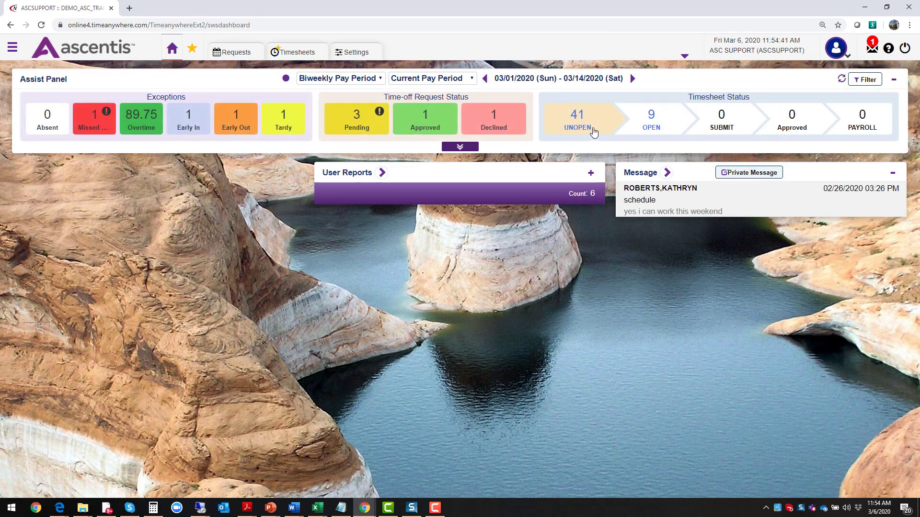
{"action": "left_click", "coordinate": [589, 120]}
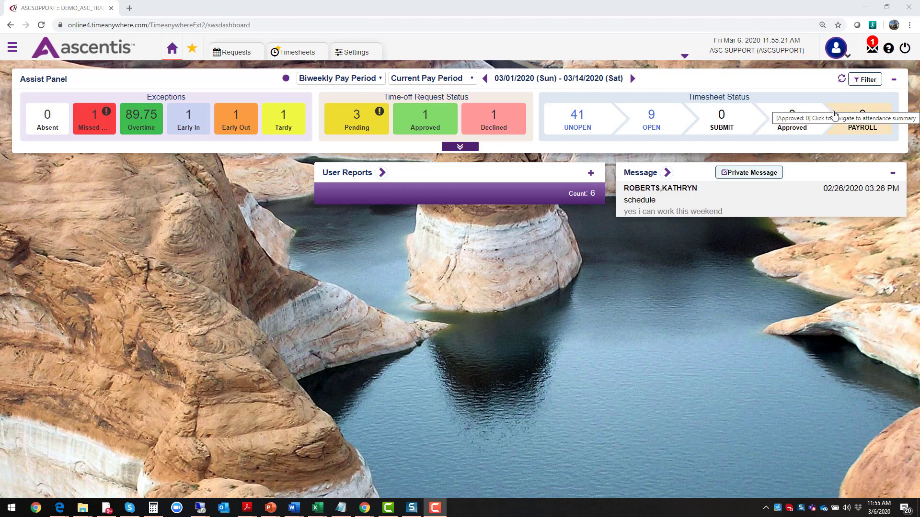
{"action": "left_click", "coordinate": [828, 135]}
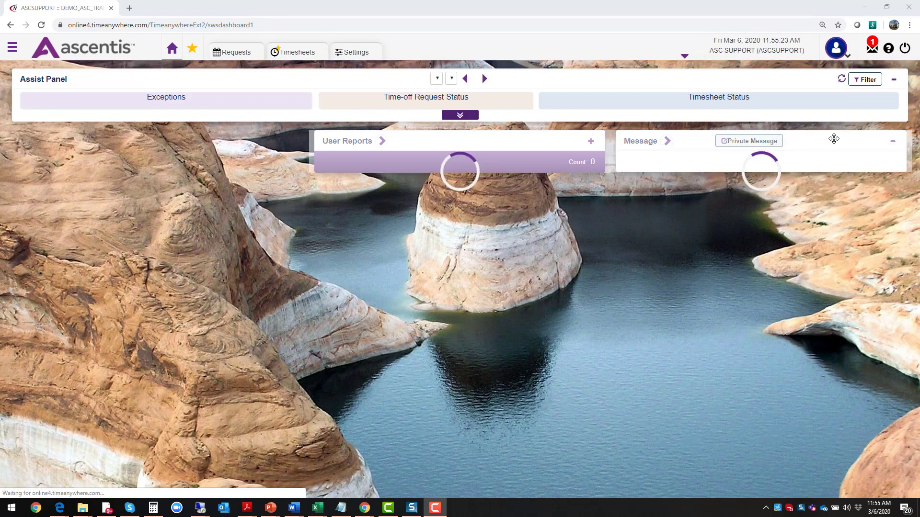